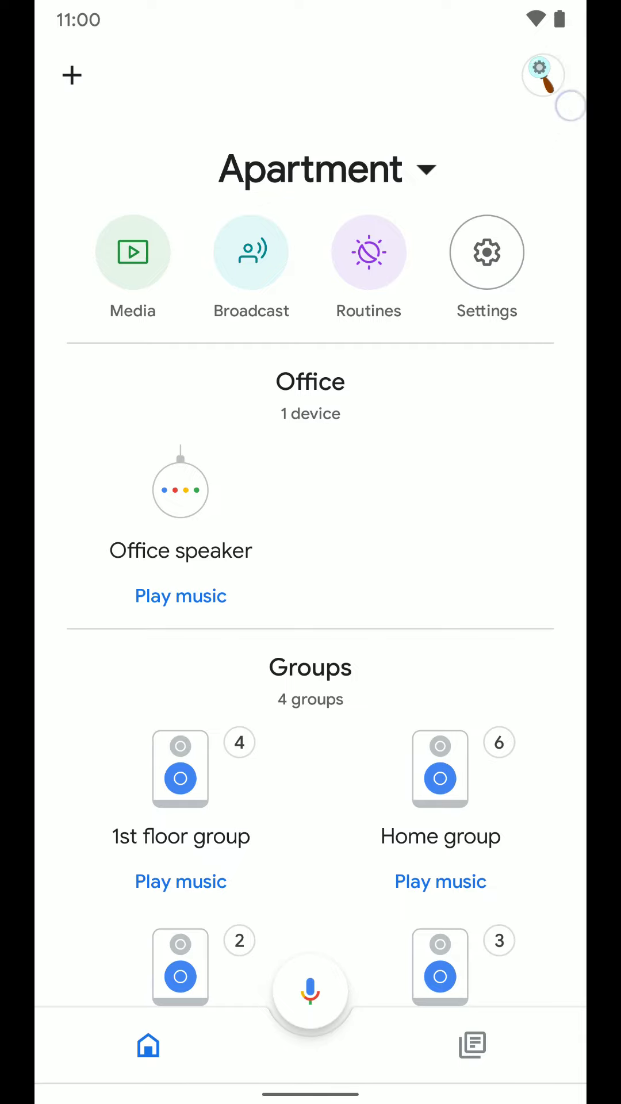
- Reach the Assistant's Accounts settings from the profile avatar menu via All settings
left_click(542, 75)
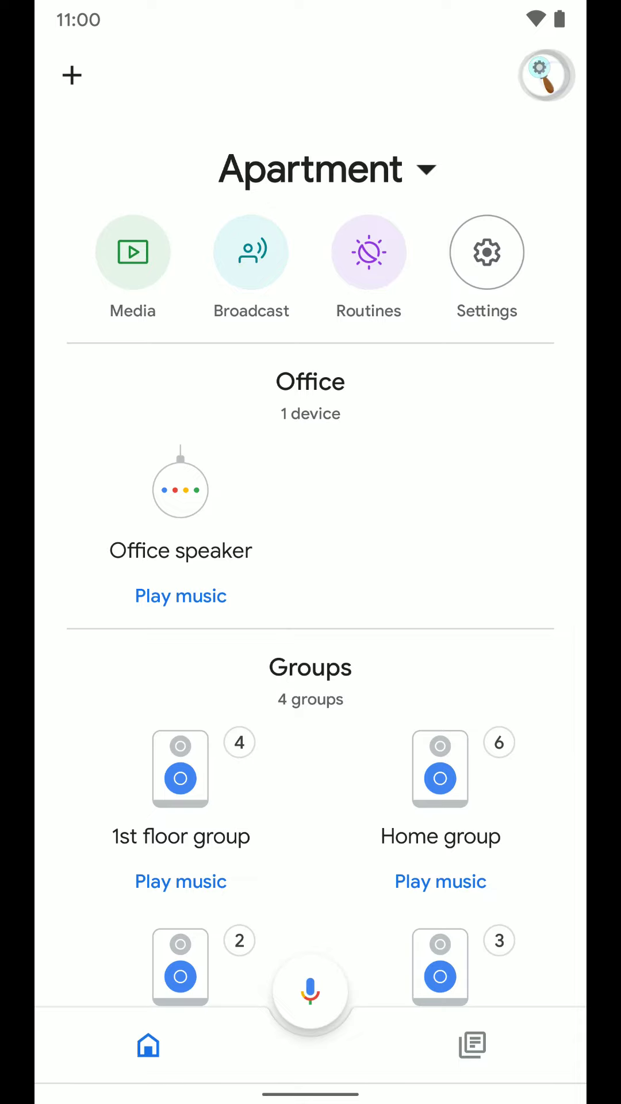
left_click(372, 475)
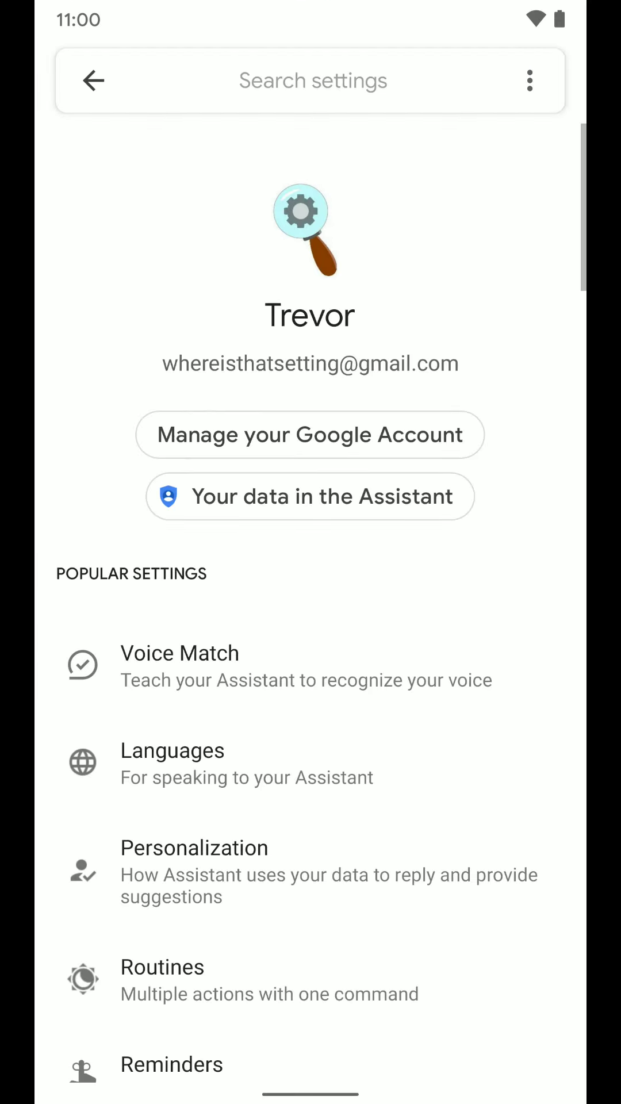
left_click_drag(442, 694, 471, 371)
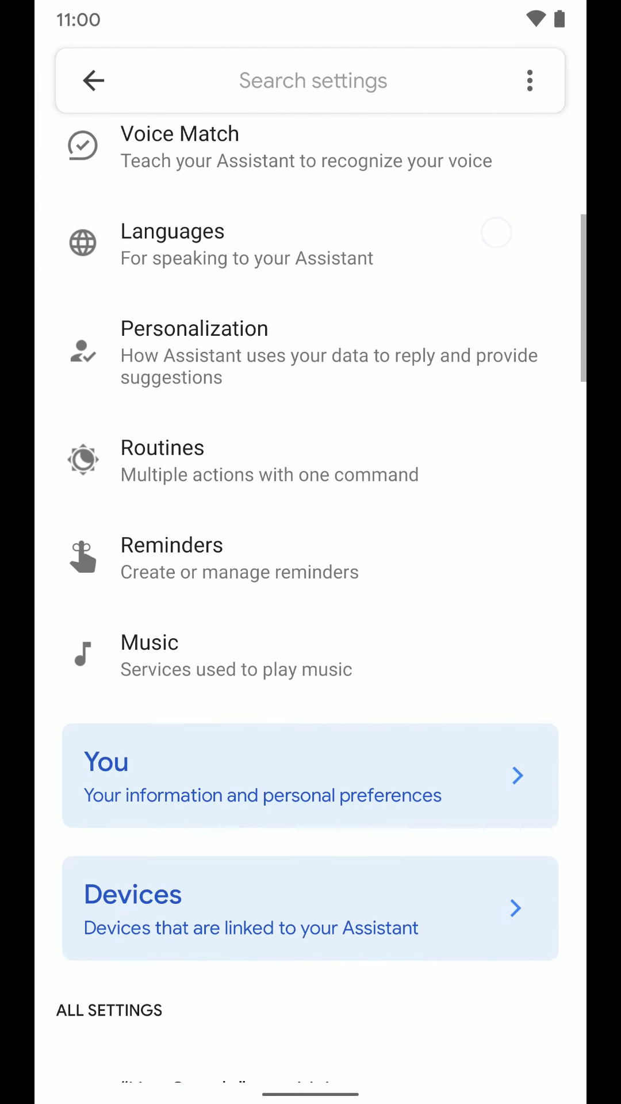
left_click_drag(500, 690, 422, 444)
left_click_drag(423, 690, 490, 187)
left_click_drag(431, 691, 449, 369)
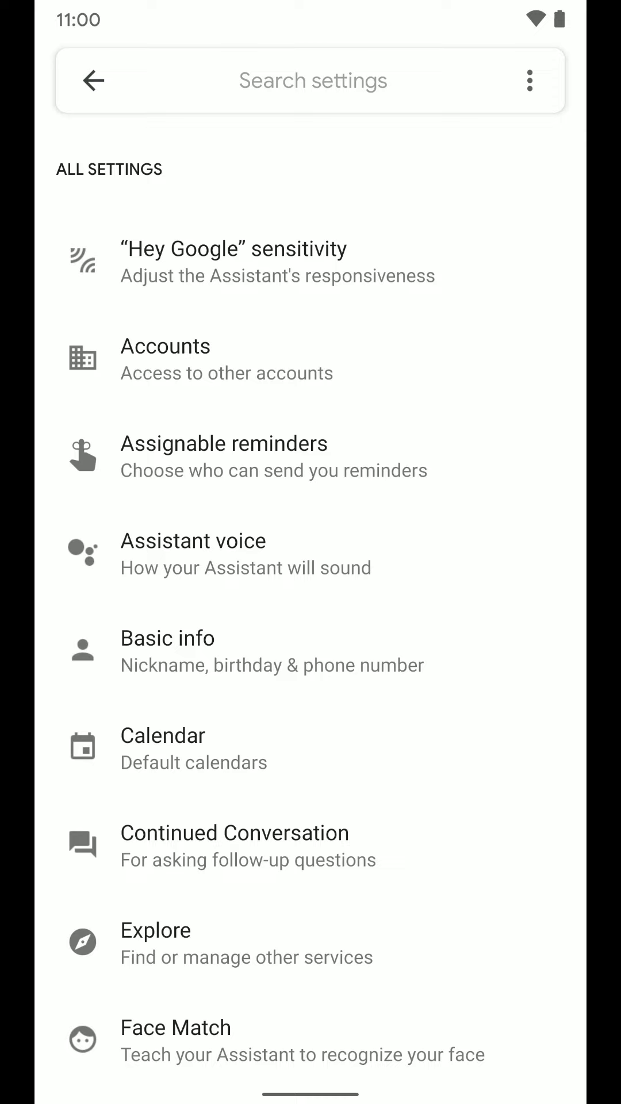
left_click_drag(412, 381, 436, 344)
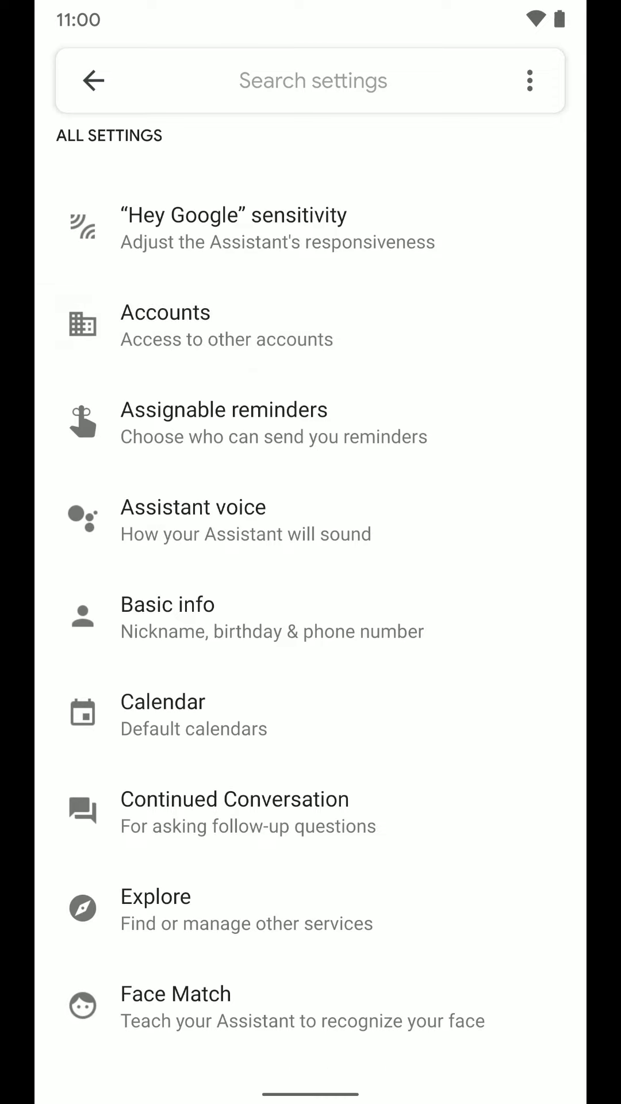
left_click(371, 325)
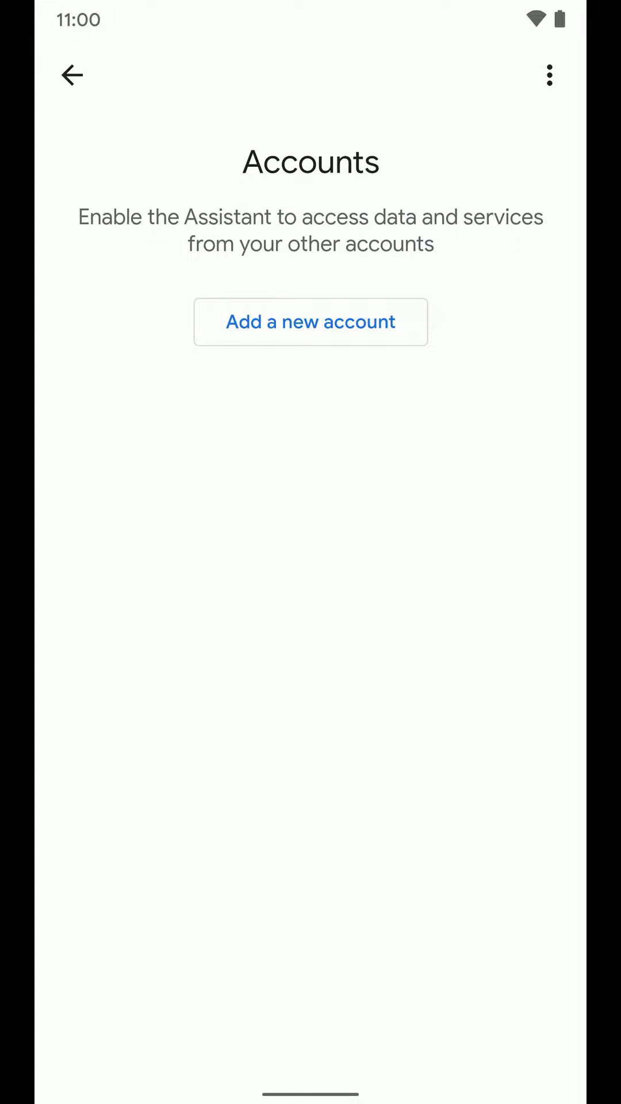
- Add the second Gmail account, accepting the phone number prompt and Google's terms of service
left_click(311, 322)
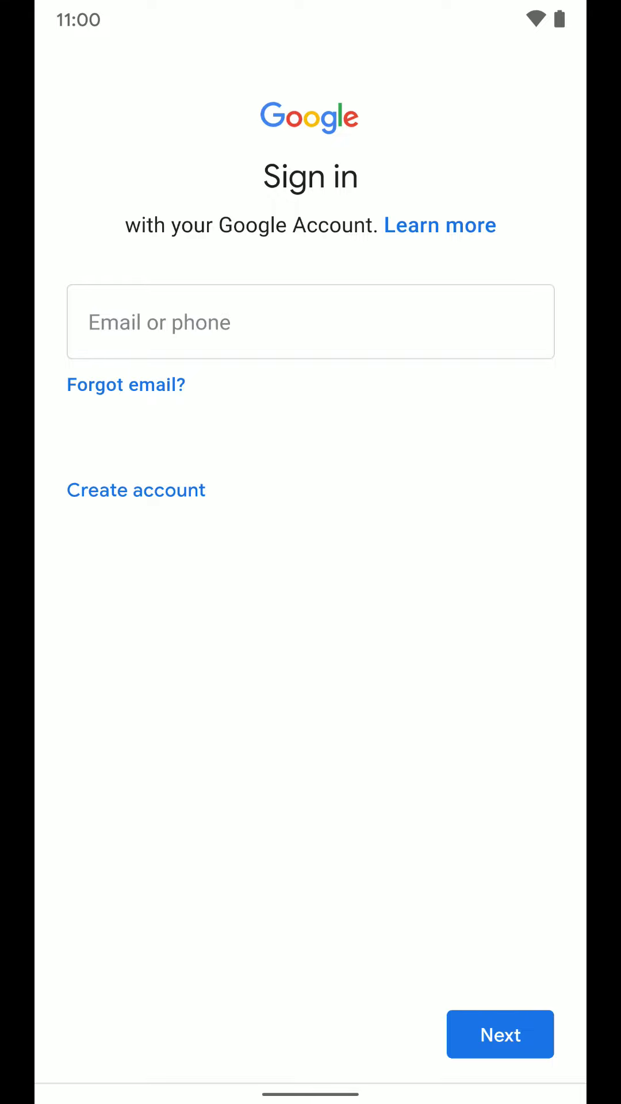
left_click(310, 322)
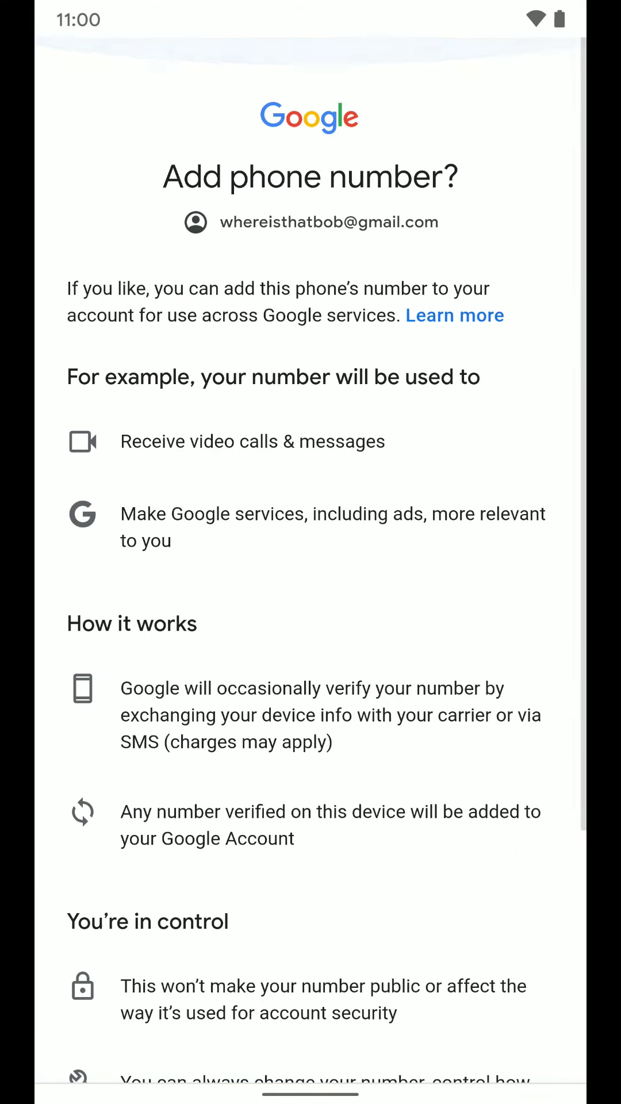
left_click_drag(454, 789, 483, 449)
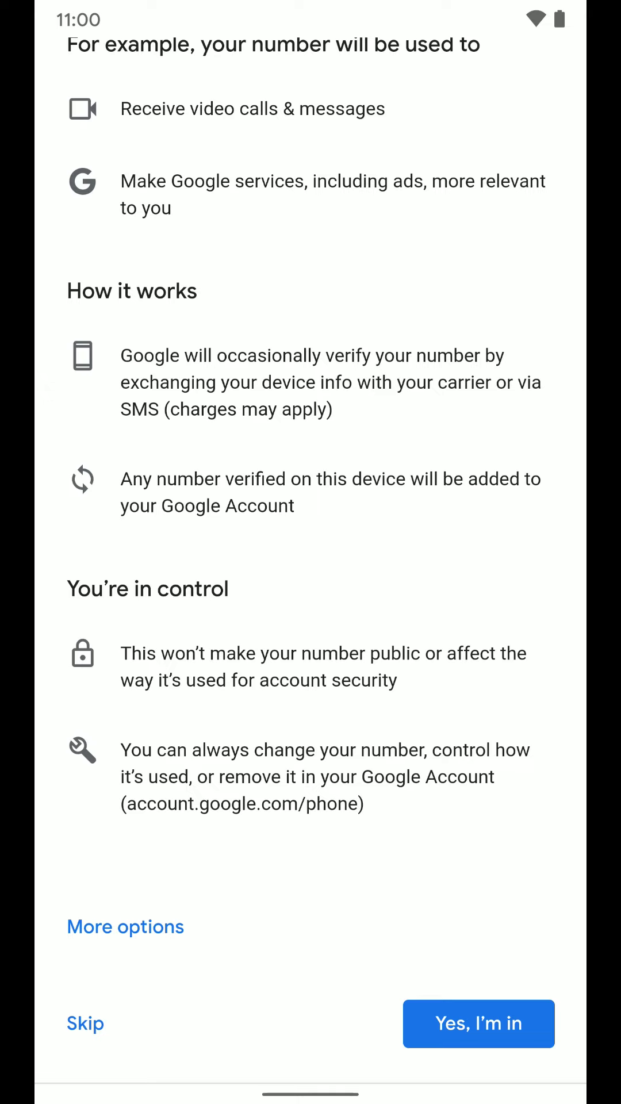
left_click(509, 1026)
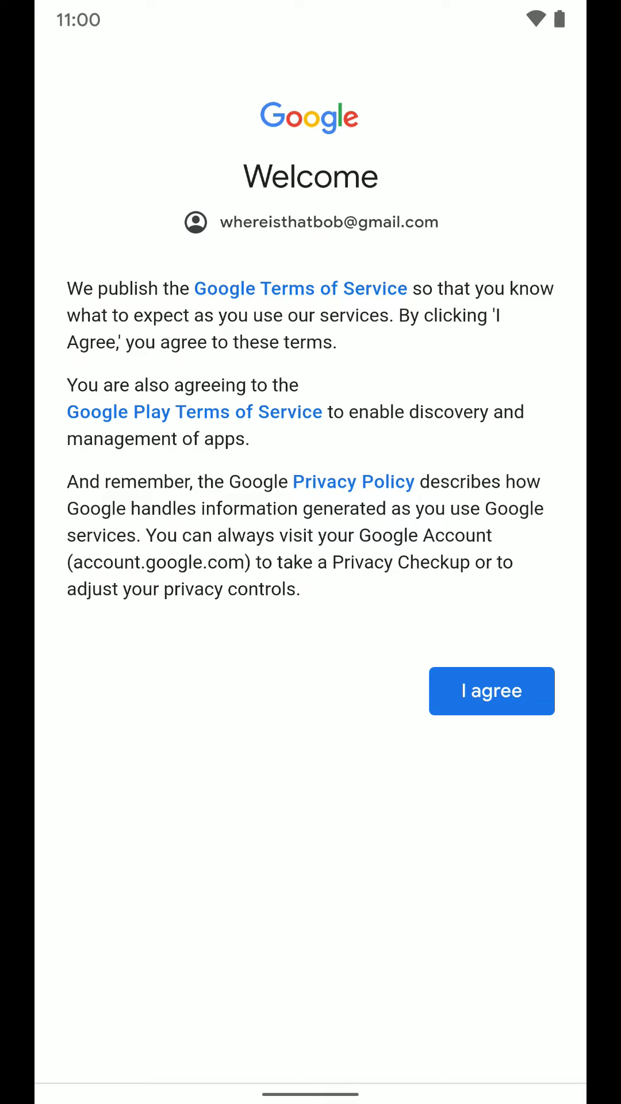
left_click(514, 691)
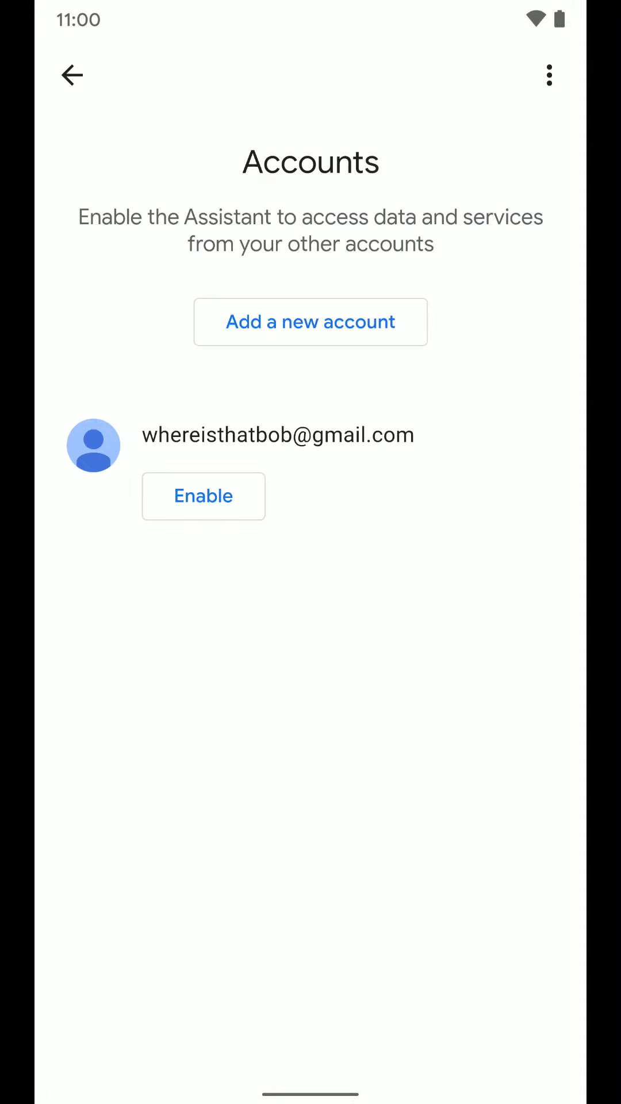
- Enable the added account, then disable and re-enable it to show the Enable account dialog
left_click(445, 424)
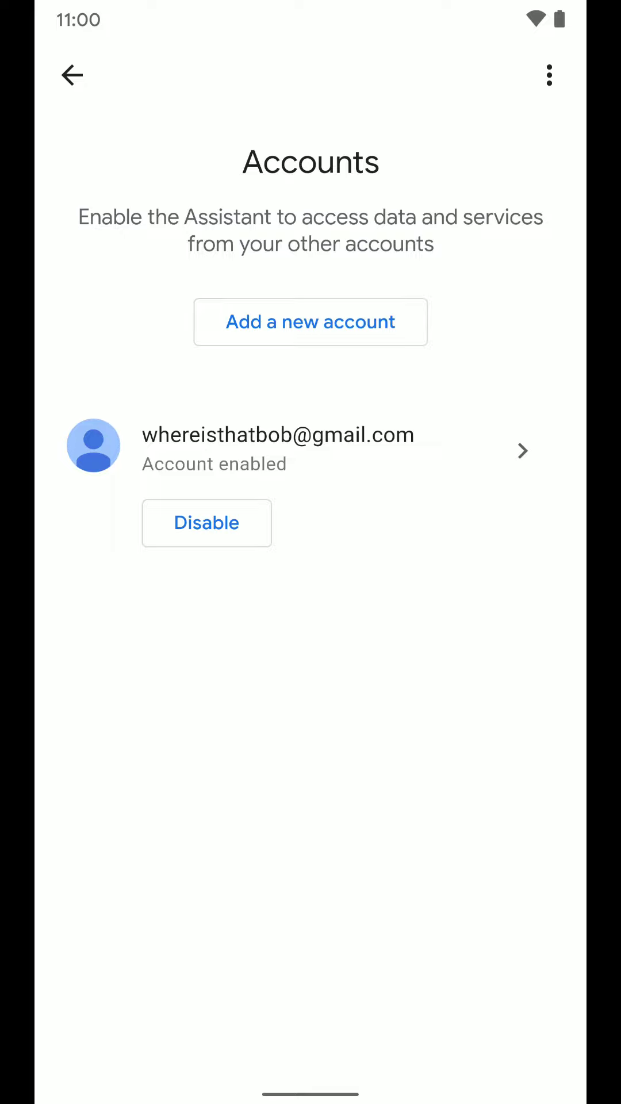
left_click(194, 461)
left_click(70, 75)
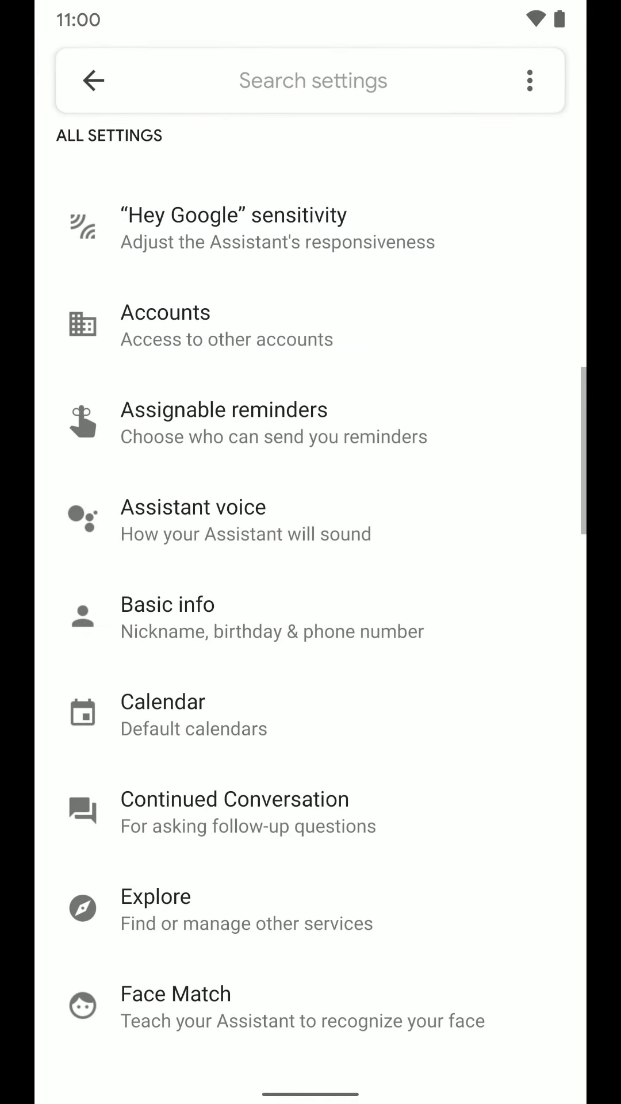
left_click(129, 324)
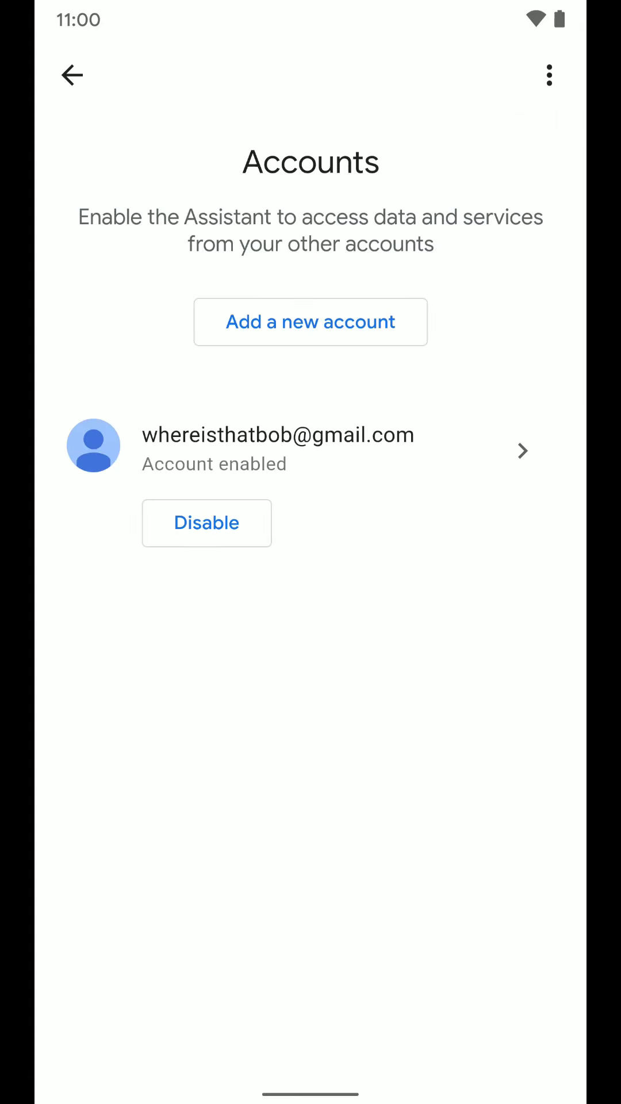
left_click(206, 523)
left_click(502, 746)
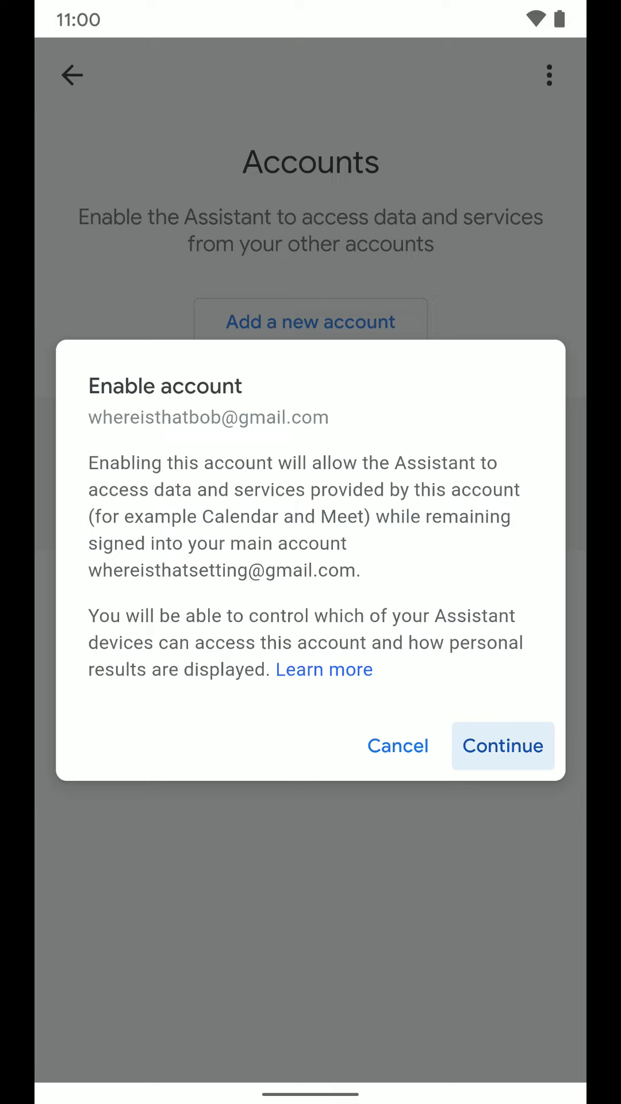
- Confirm enabling the account and check Office speaker under Devices for personal results
left_click(502, 745)
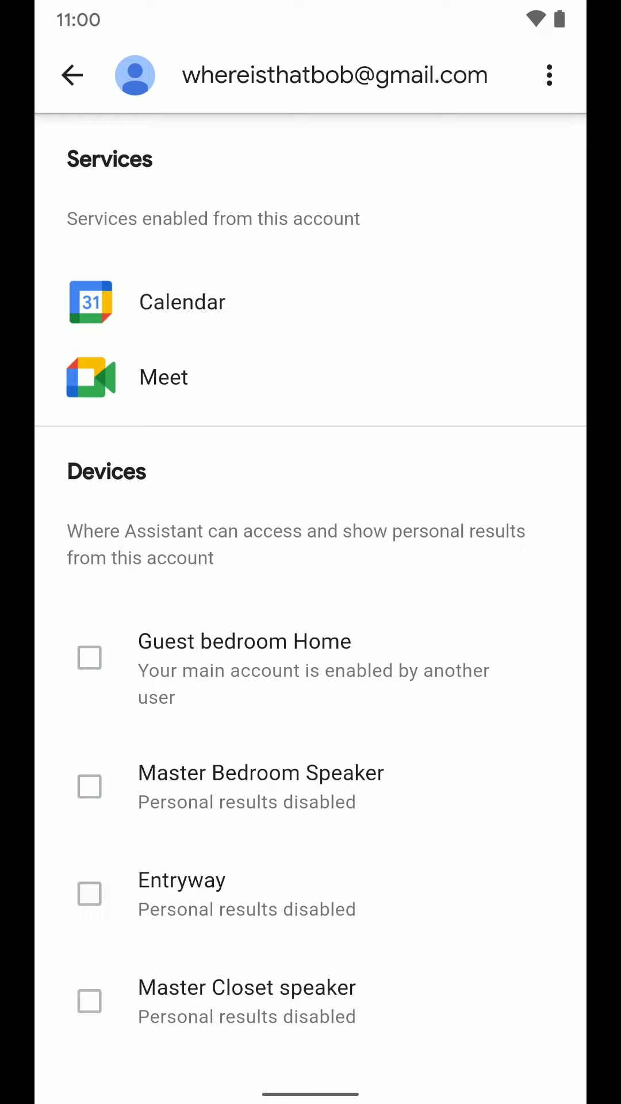
scroll(311, 777, "down", 4)
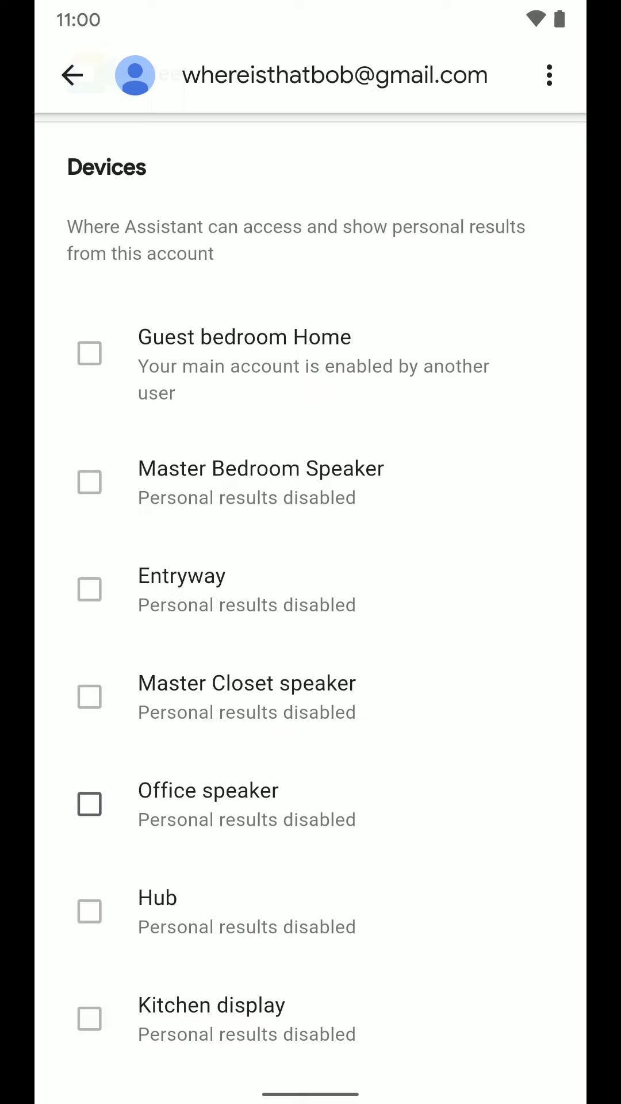
left_click(90, 804)
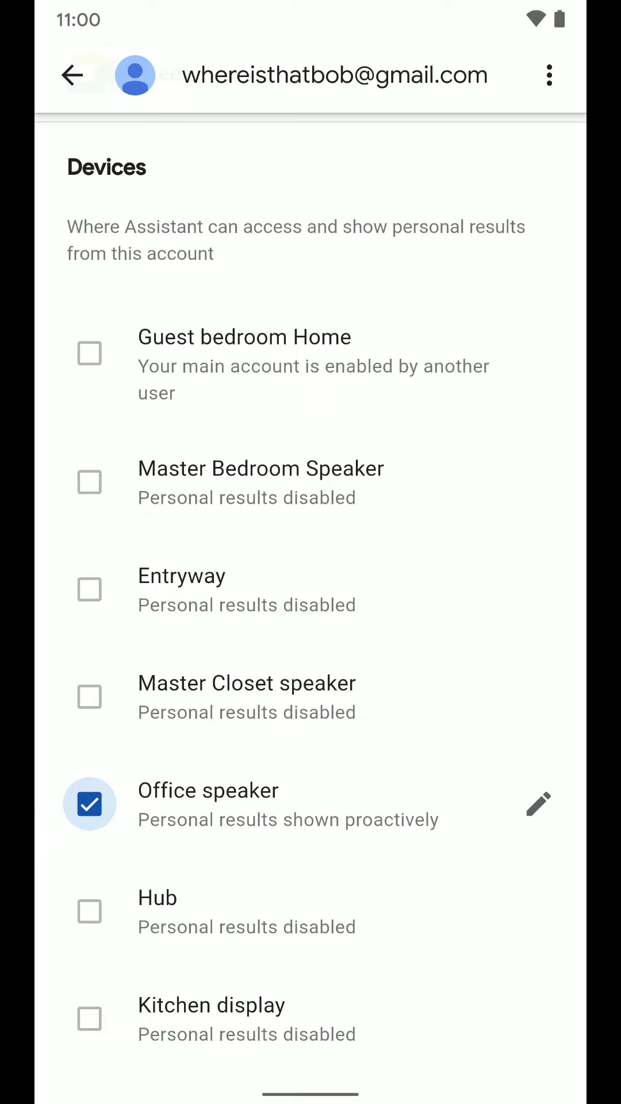
- Set Office speaker's personal results to Don't show proactively and save
left_click(540, 803)
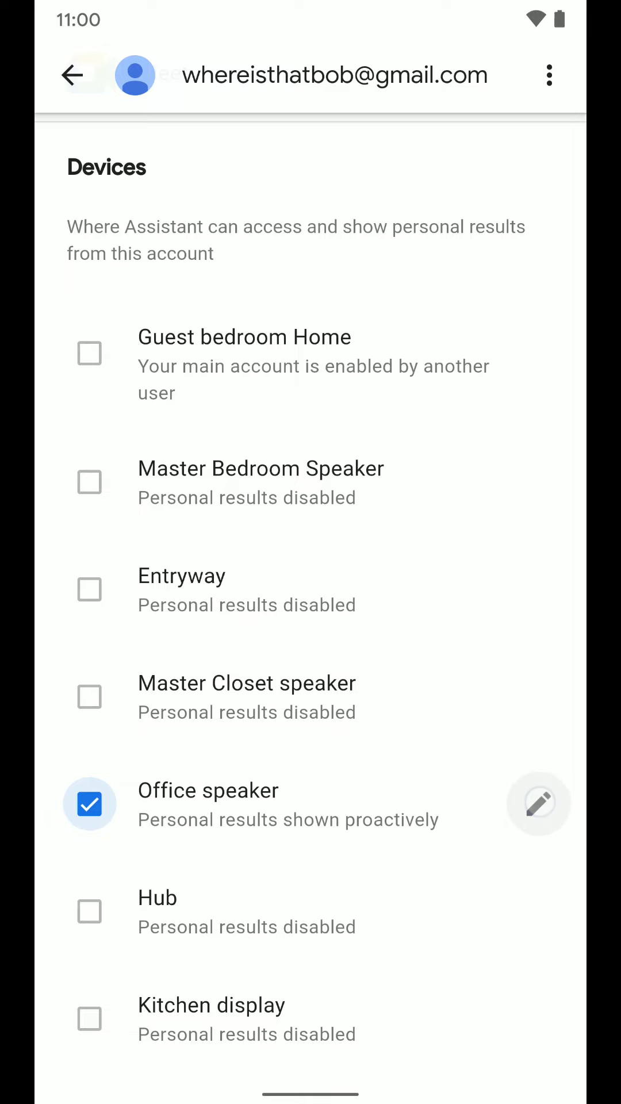
left_click(539, 804)
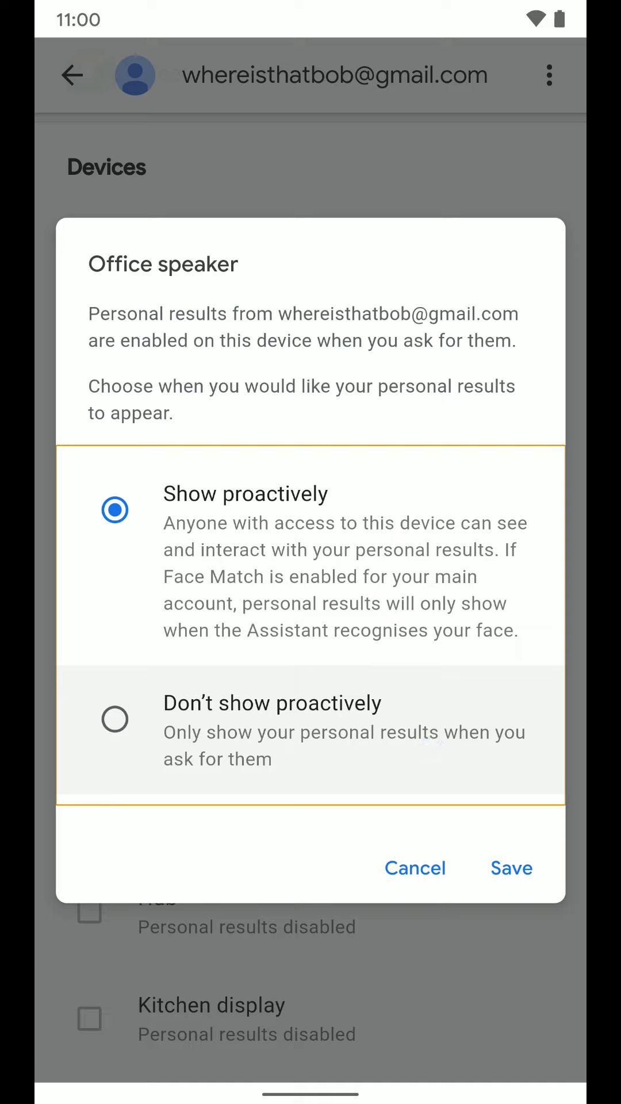
left_click(403, 731)
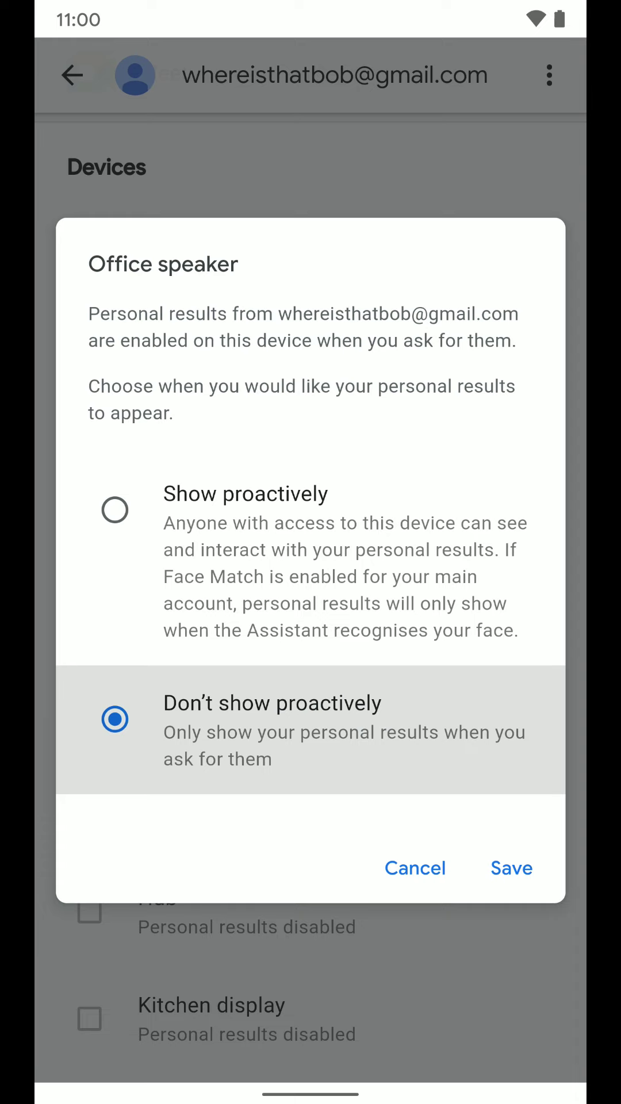
left_click(511, 868)
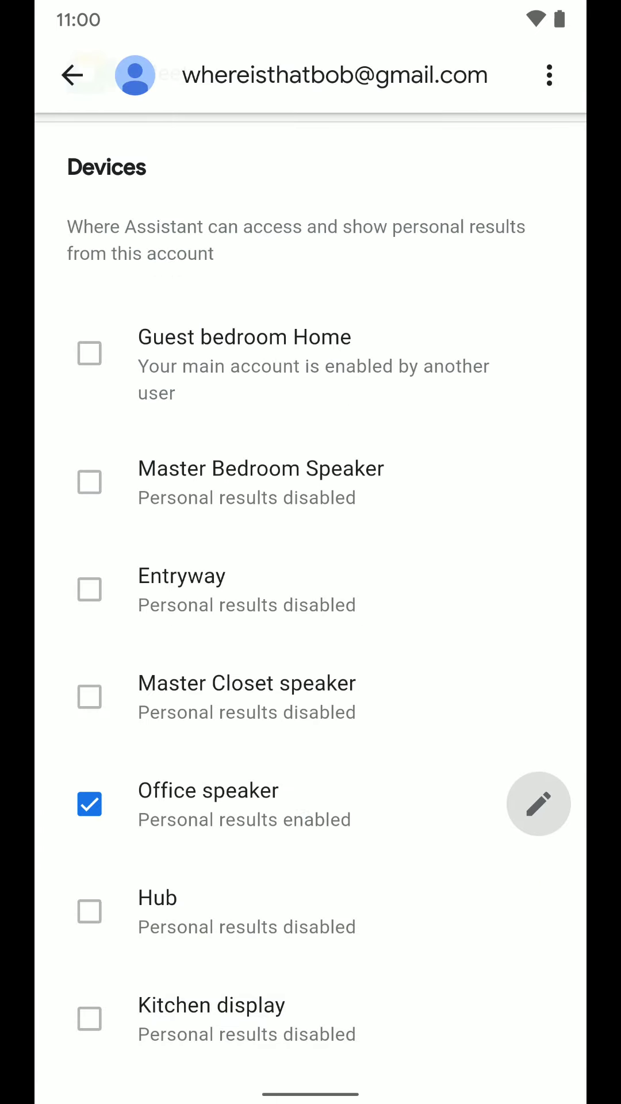
scroll(382, 535, "up", 2)
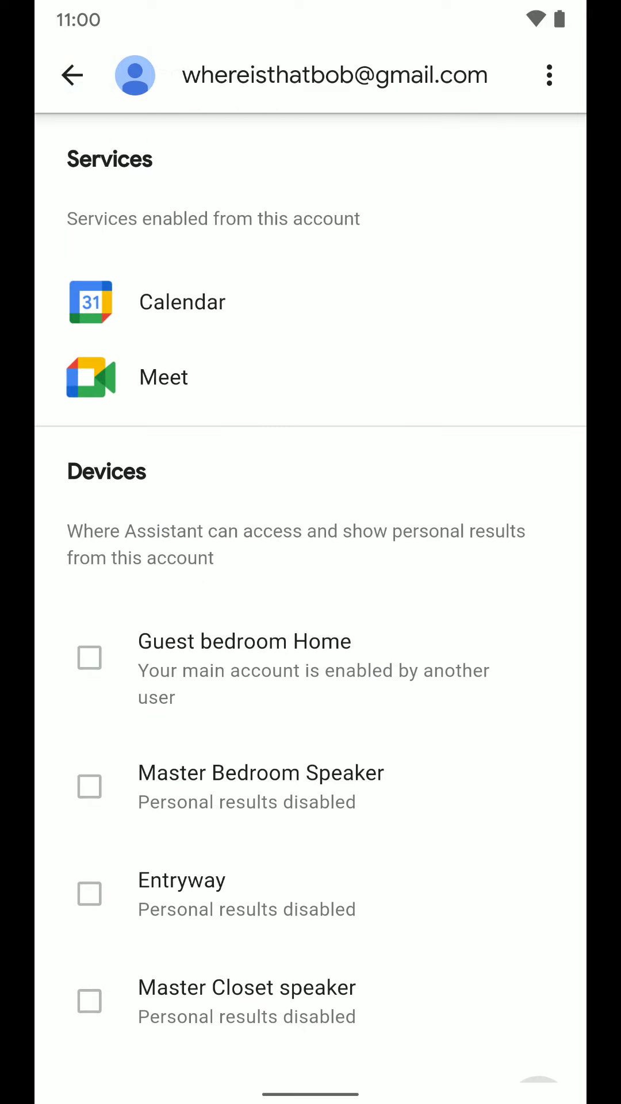
- Back out of the account page to the Assistant's list of all settings
left_click(72, 75)
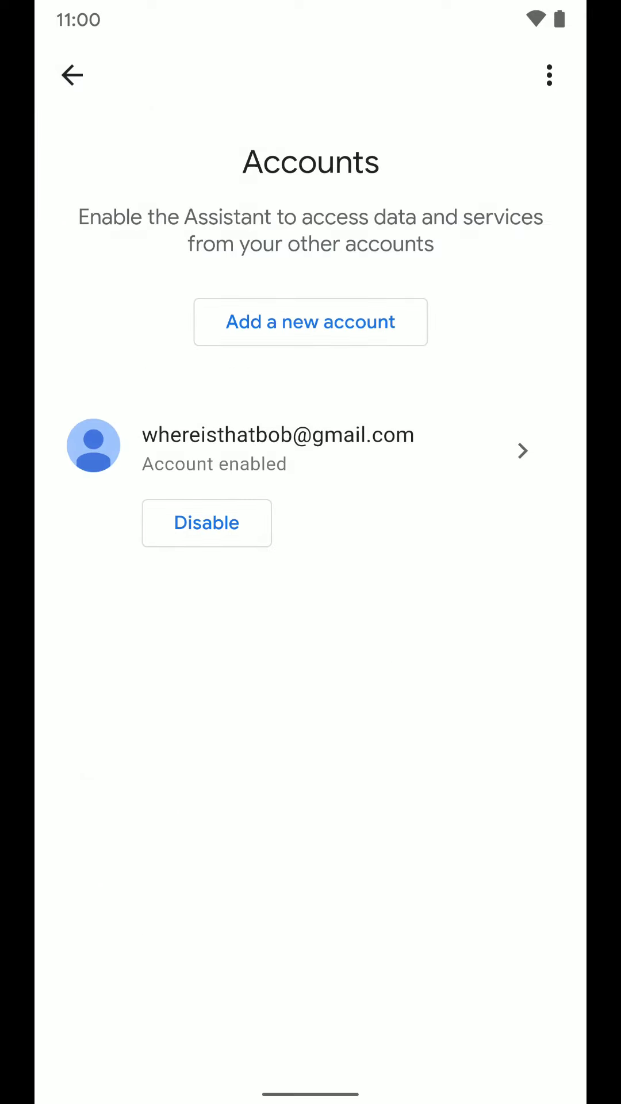
left_click(71, 75)
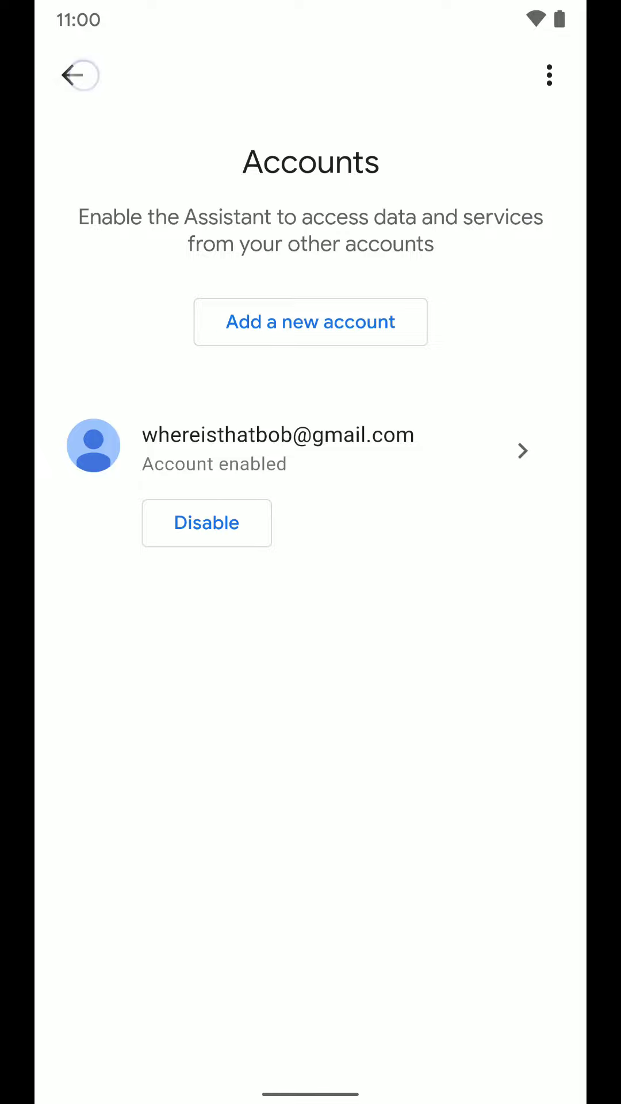